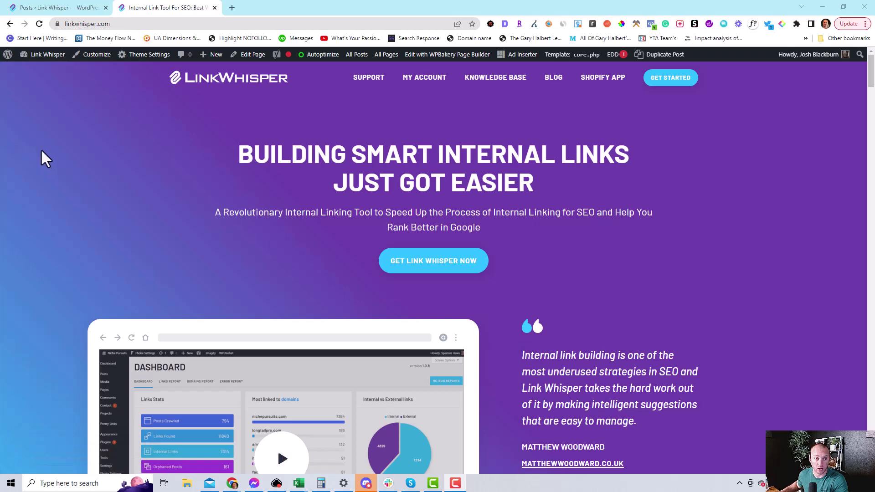
# Switch to the WordPress All Posts list showing the 'Technical SEO vs On-Page SEO' draft
pyautogui.click(50, 4)
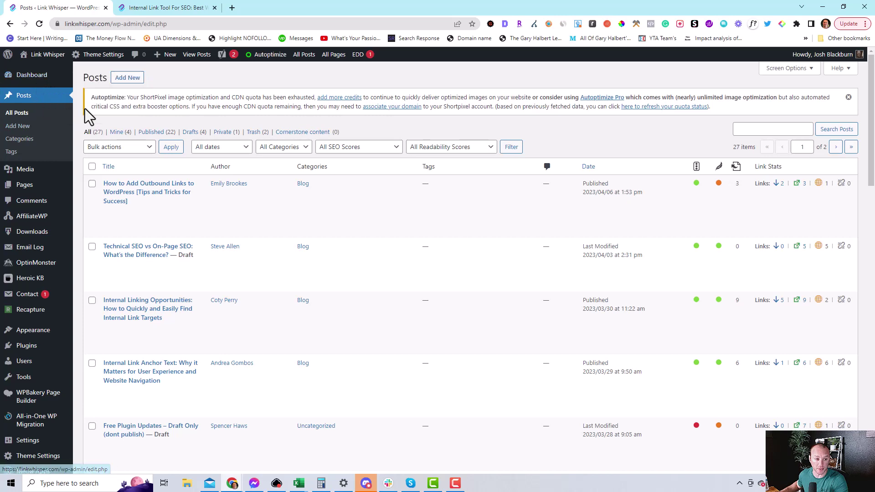
pyautogui.moveTo(127, 262)
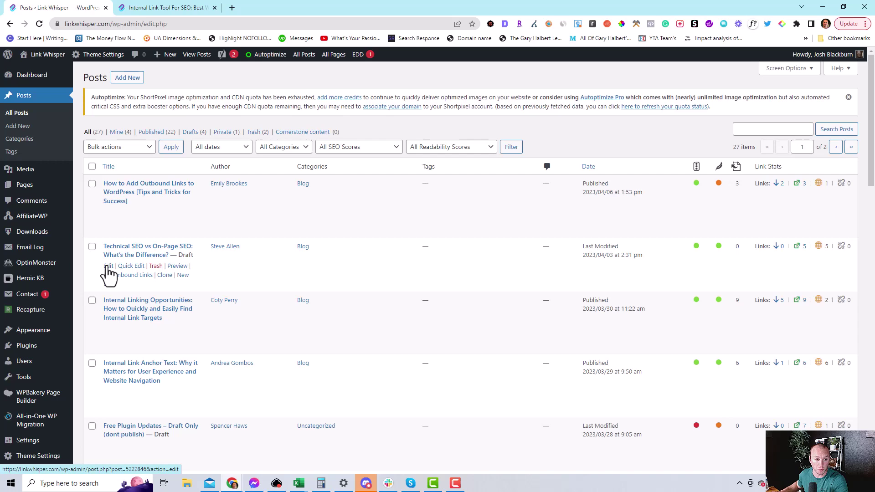
# Edit the 'Technical SEO vs On-Page SEO' draft and scroll to Link Whisper's suggested outbound links
pyautogui.click(108, 267)
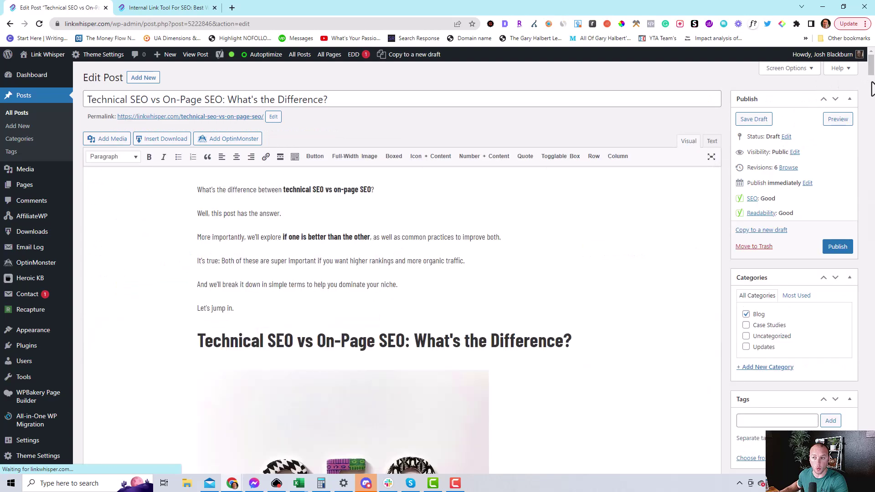
pyautogui.moveTo(871, 71); pyautogui.dragTo(869, 401)
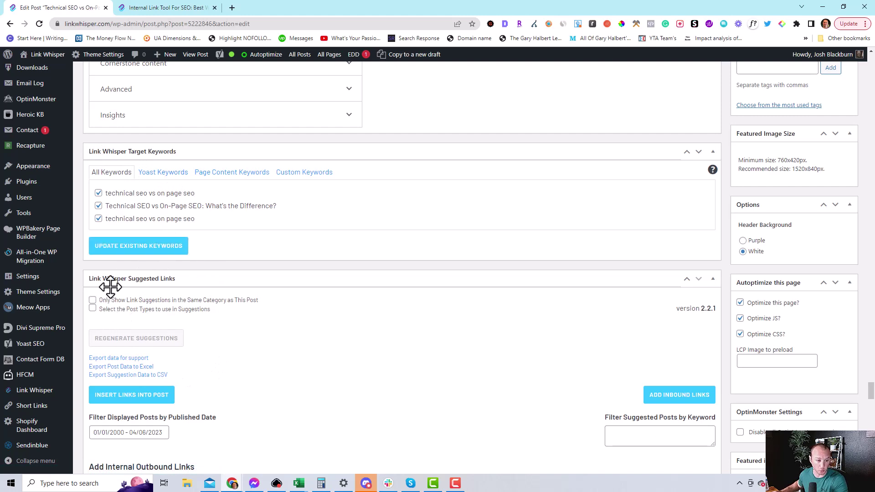
pyautogui.scroll(-5, 319, 302)
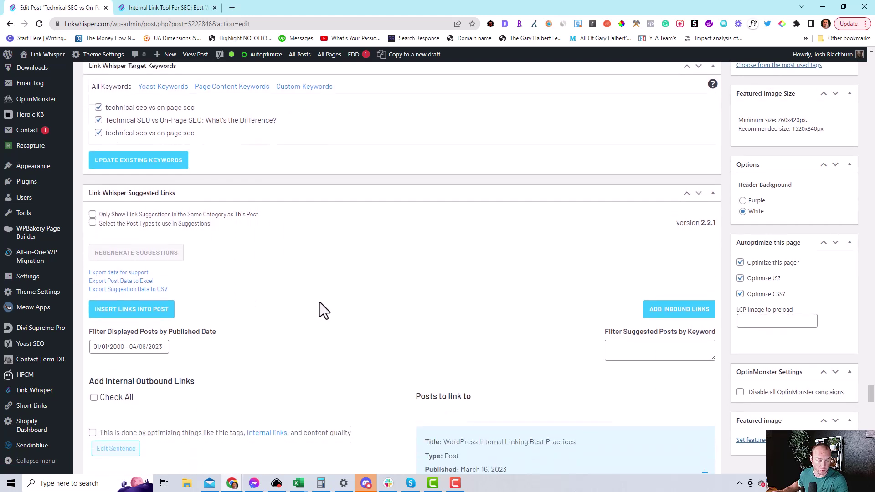
pyautogui.scroll(-2, 324, 285)
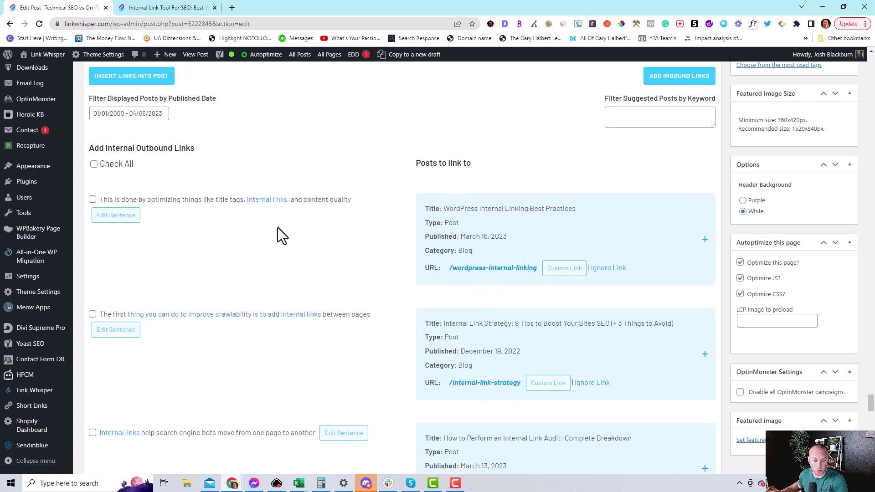
pyautogui.scroll(-1, 280, 231)
pyautogui.scroll(-3, 179, 355)
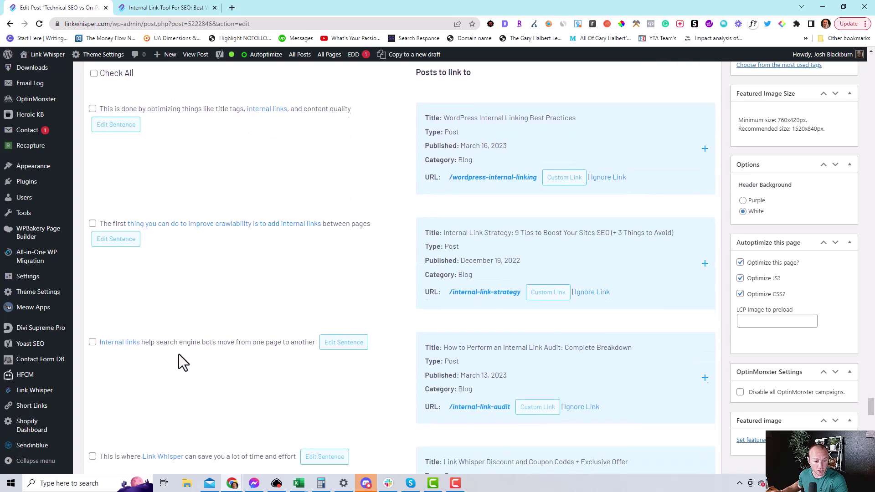
pyautogui.scroll(-3, 200, 312)
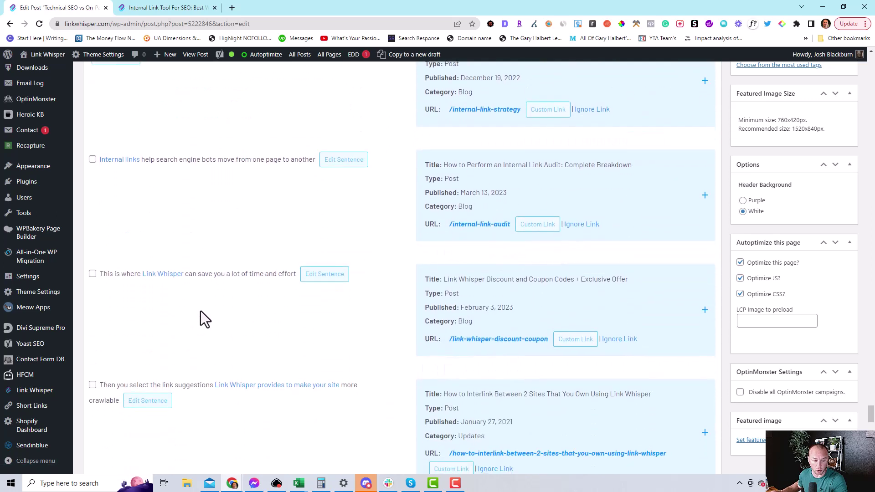
pyautogui.scroll(-1, 213, 300)
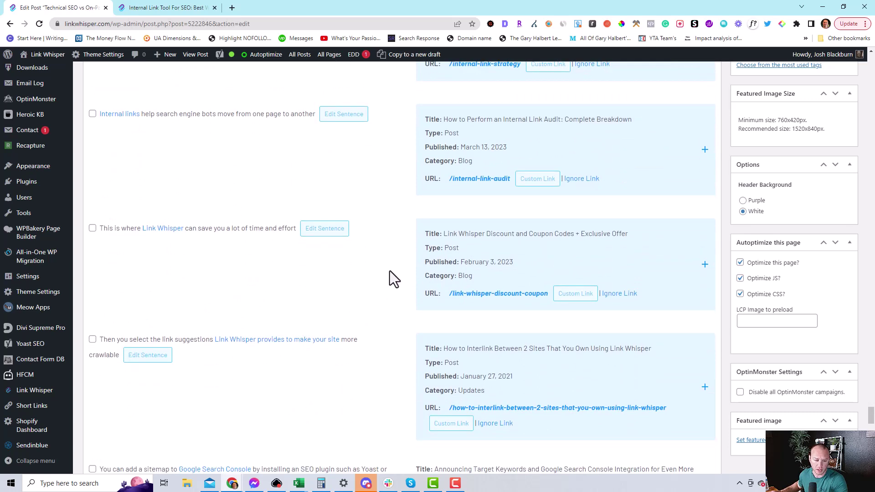
pyautogui.scroll(-4, 415, 251)
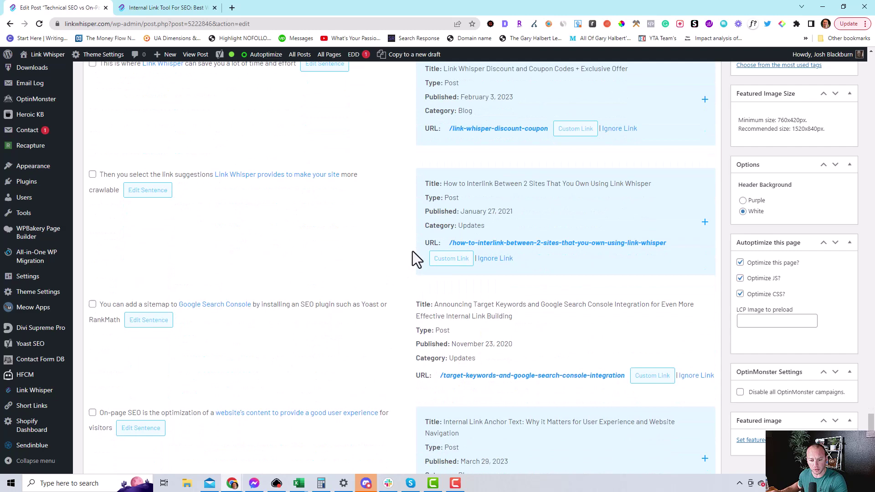
pyautogui.scroll(-4, 412, 251)
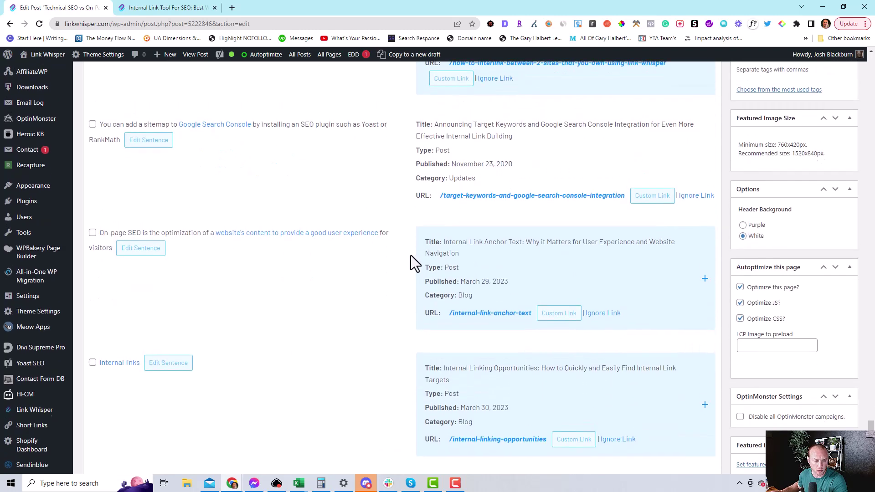
pyautogui.scroll(-3, 411, 256)
pyautogui.scroll(-4, 394, 256)
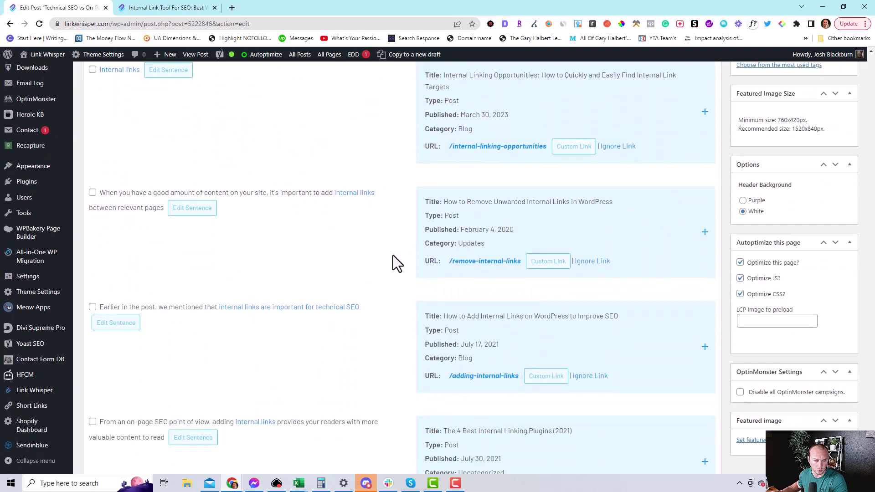
pyautogui.scroll(-3, 393, 256)
pyautogui.scroll(-4, 392, 260)
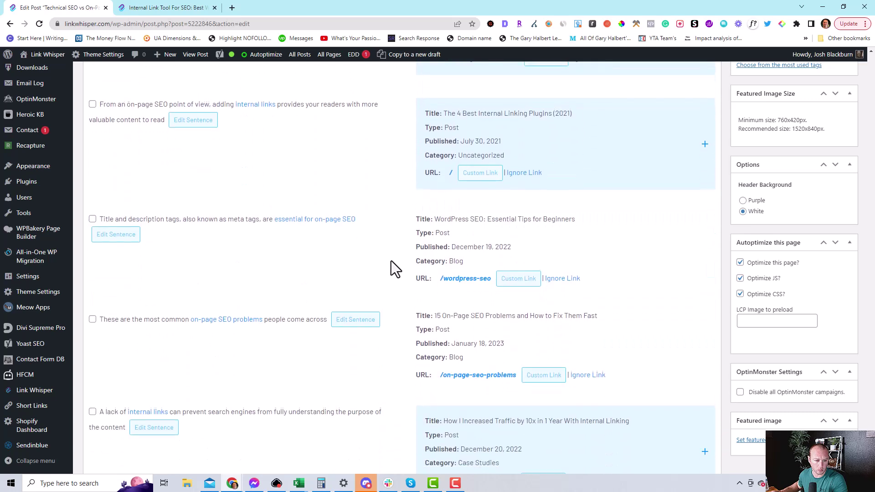
pyautogui.scroll(-1, 392, 264)
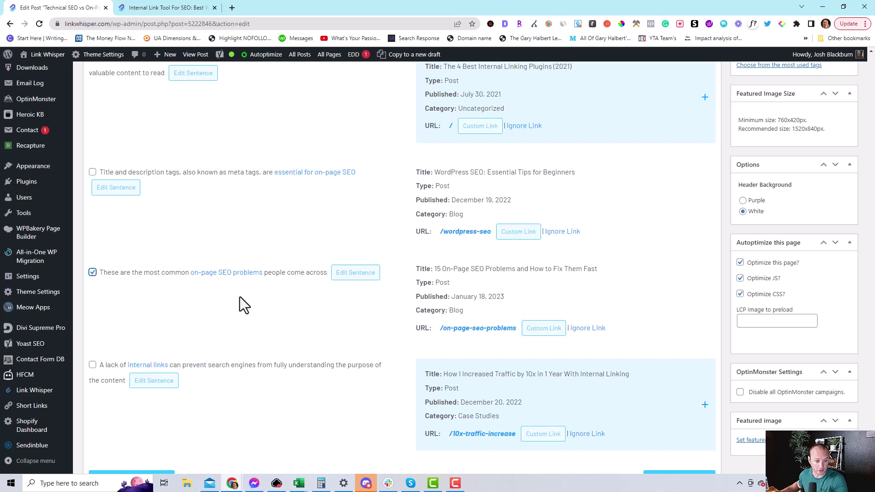
# Scroll back up through the Link Whisper suggestions to the 'How to Add Internal Links on WordPress' target
pyautogui.scroll(-2, 238, 320)
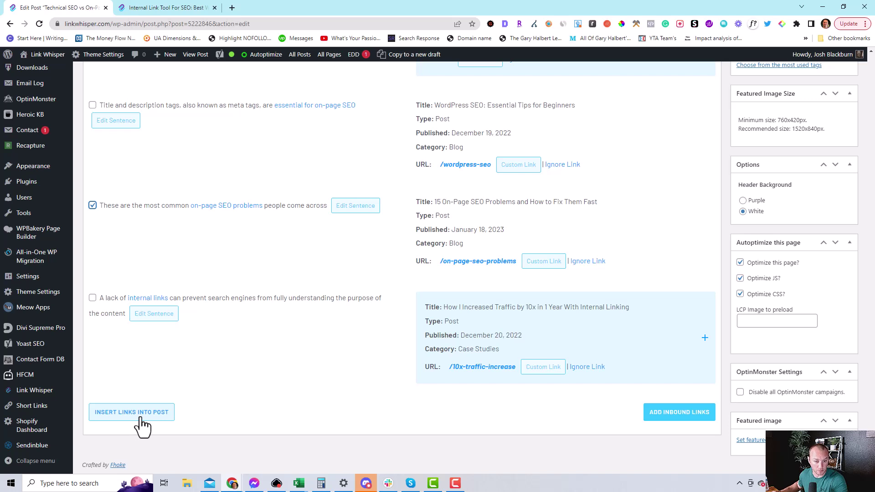
pyautogui.scroll(2, 254, 271)
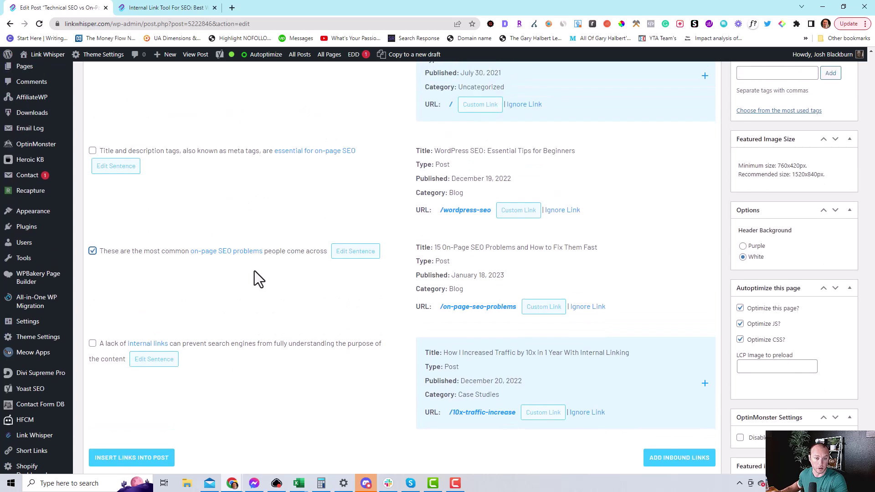
pyautogui.scroll(2, 252, 274)
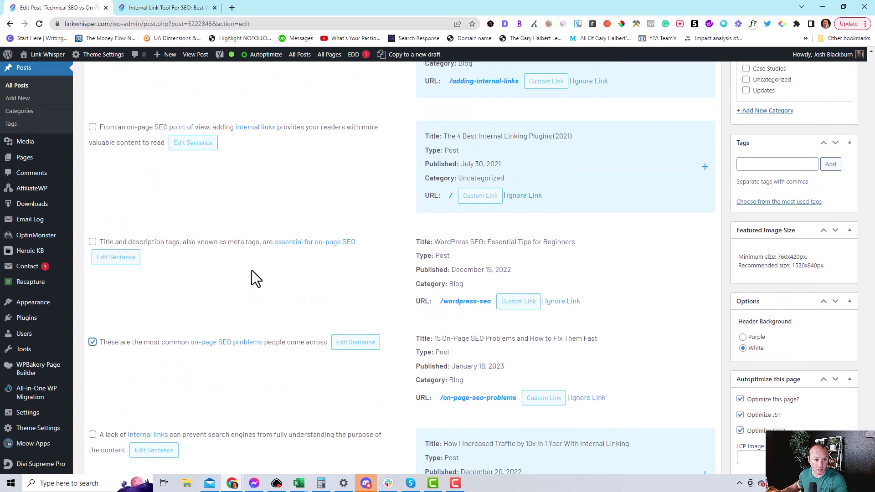
pyautogui.scroll(2, 252, 269)
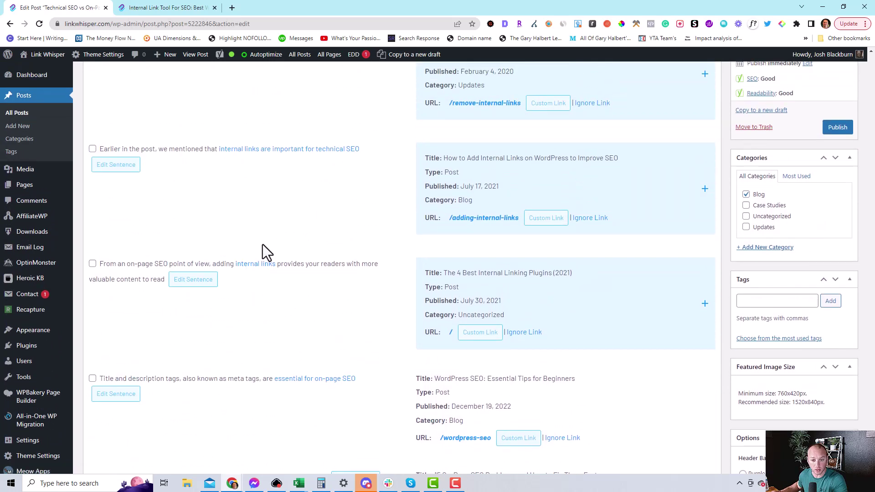
pyautogui.scroll(1, 267, 252)
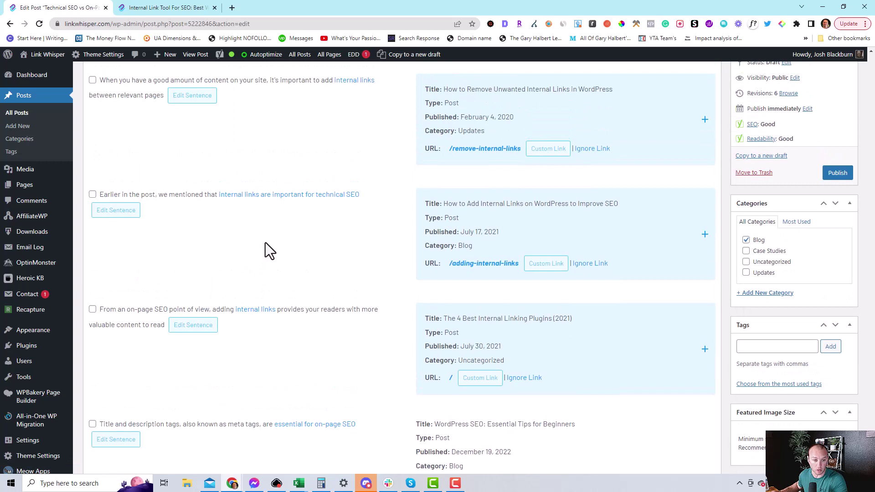
pyautogui.scroll(2, 269, 244)
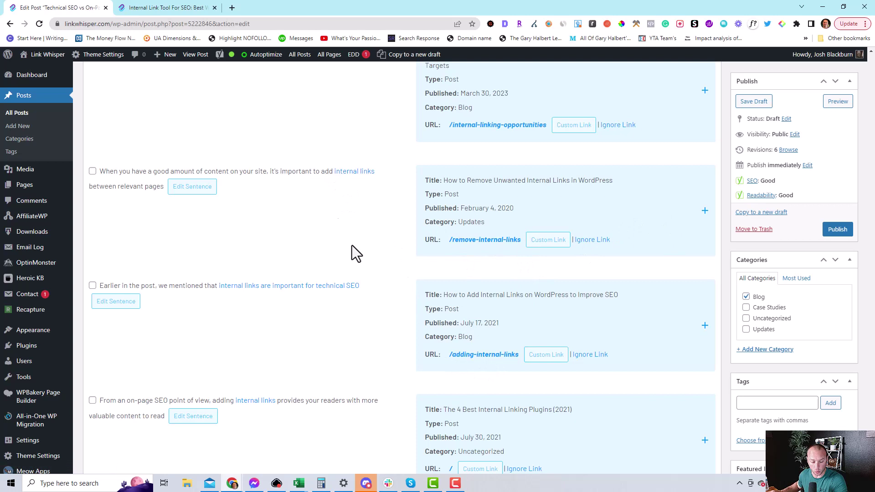
# Review the alternative target posts offered for the 'good amount of content' sentence
pyautogui.click(705, 211)
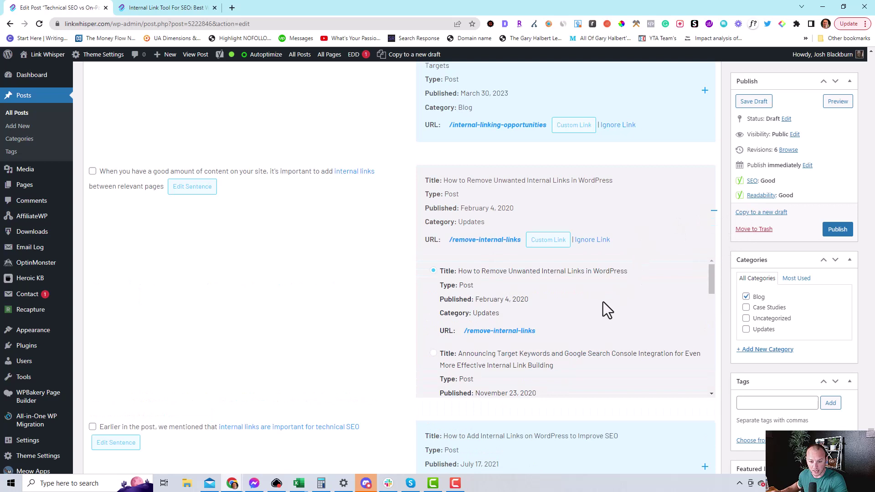
pyautogui.scroll(-5, 592, 301)
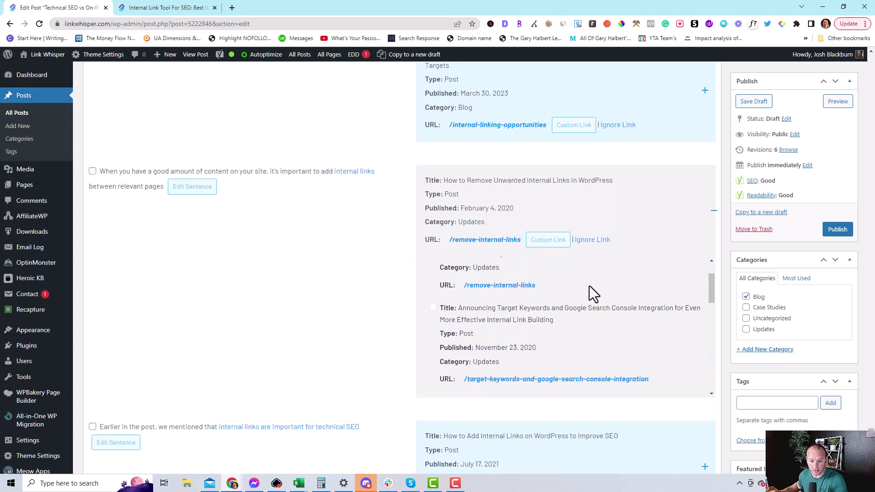
pyautogui.scroll(-5, 587, 286)
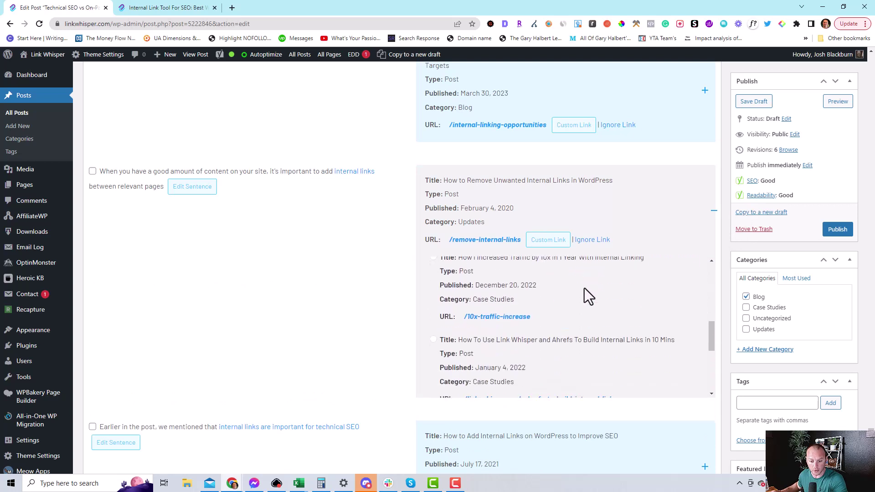
pyautogui.scroll(-3, 584, 296)
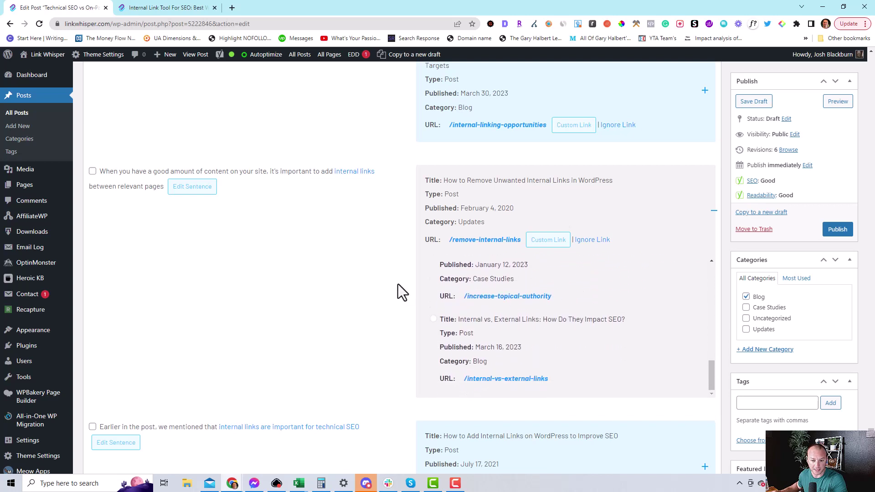
pyautogui.click(714, 213)
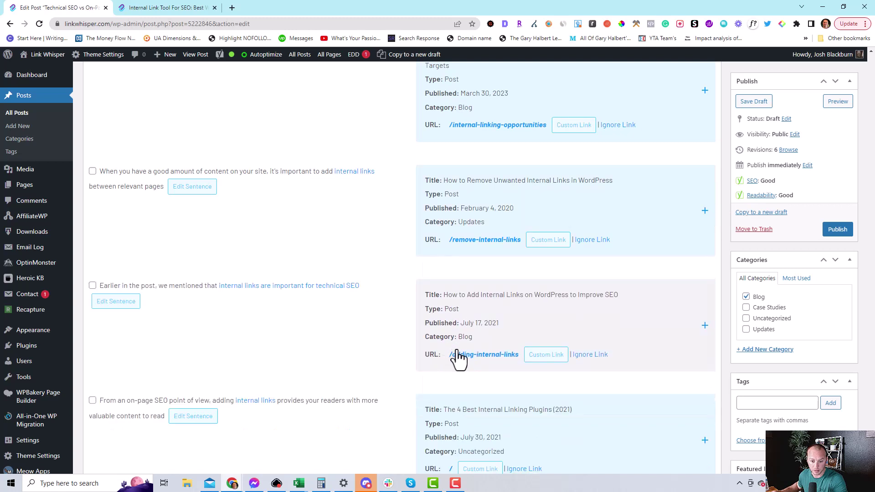
# Replace the /remove-internal-links suggestion with a custom link to /adding-internal-links
pyautogui.rightClick(475, 358)
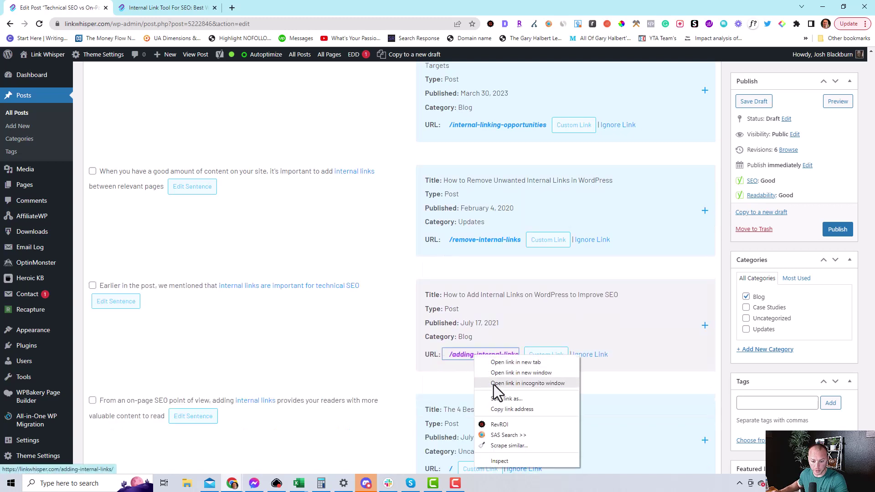
pyautogui.click(504, 412)
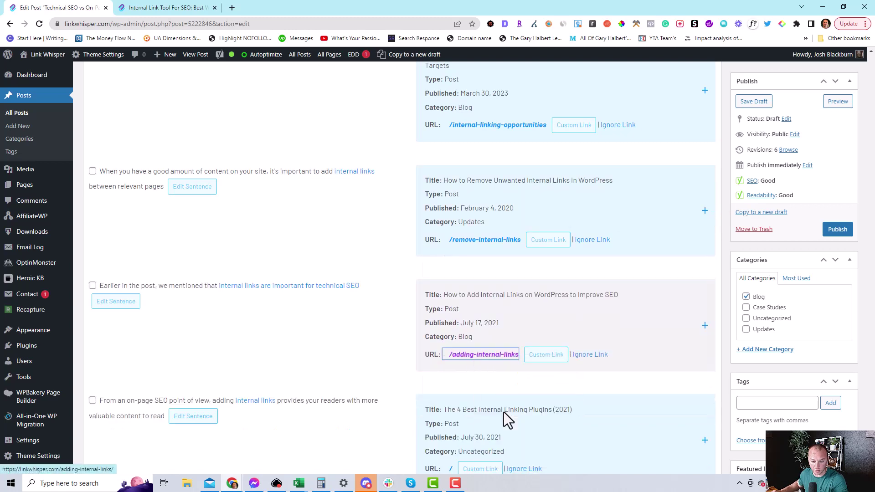
pyautogui.click(544, 245)
pyautogui.click(473, 263)
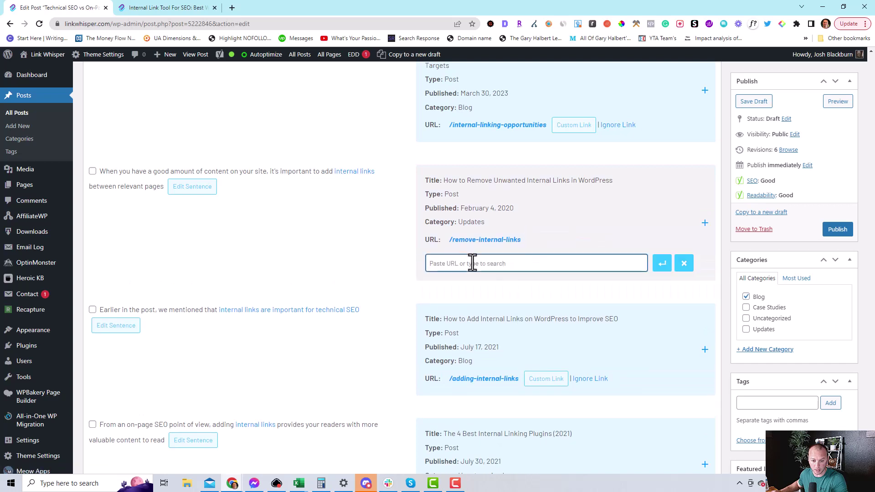
pyautogui.hotkey('ctrl', 'v')
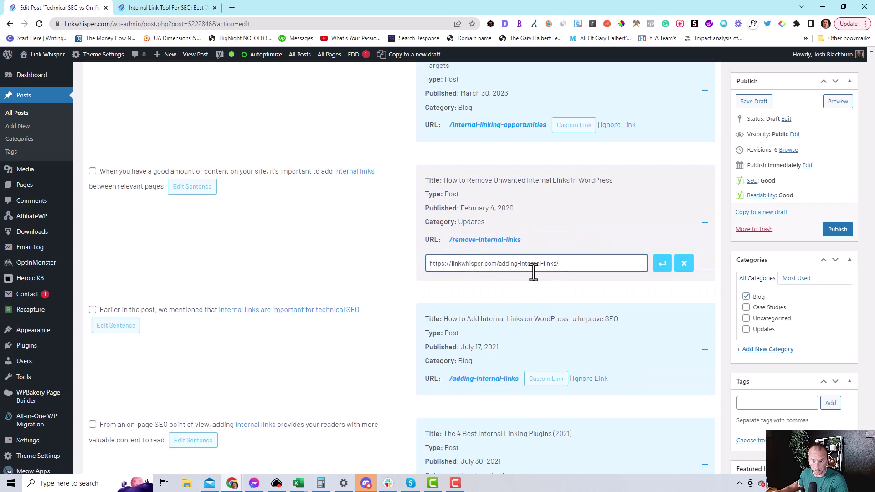
pyautogui.click(662, 268)
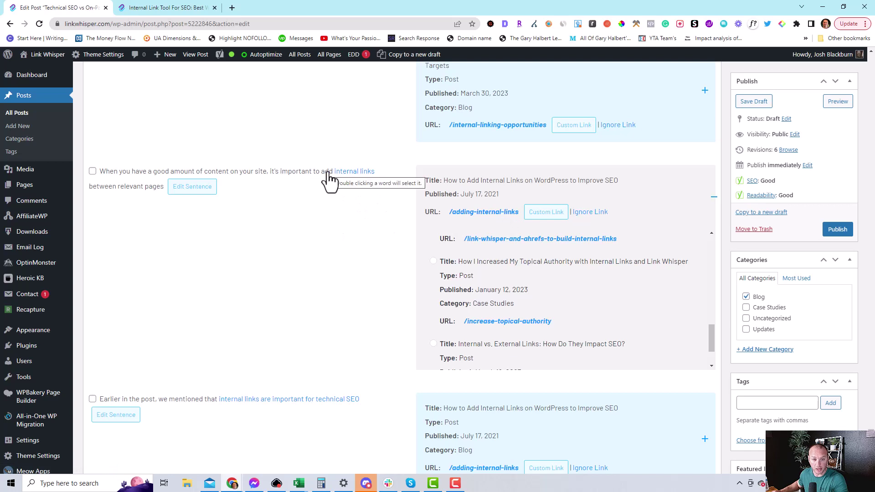
# Extend the anchor to 'add internal links' and select that sentence for linking
pyautogui.doubleClick(328, 174)
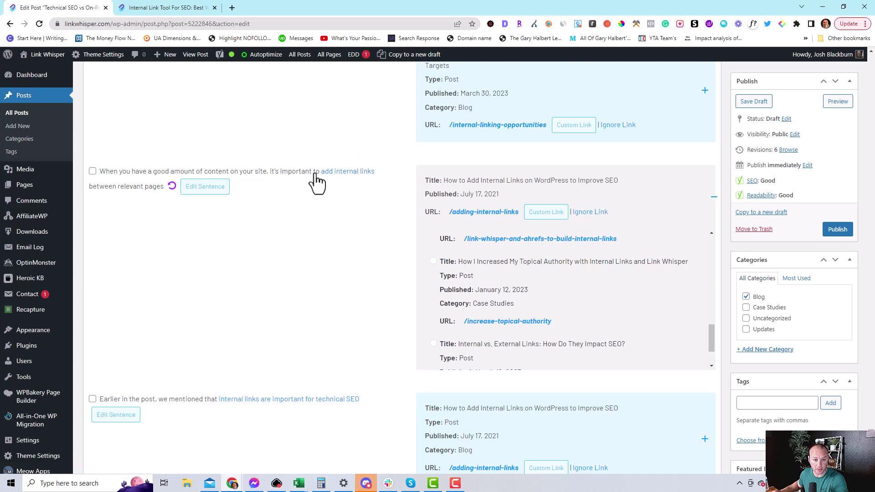
pyautogui.click(93, 172)
pyautogui.scroll(-1, 299, 305)
pyautogui.scroll(4, 300, 305)
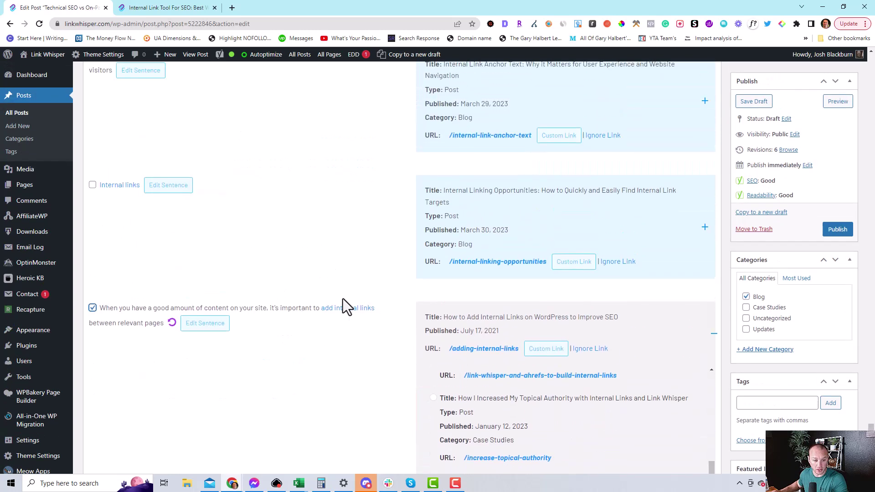
pyautogui.scroll(-2, 310, 302)
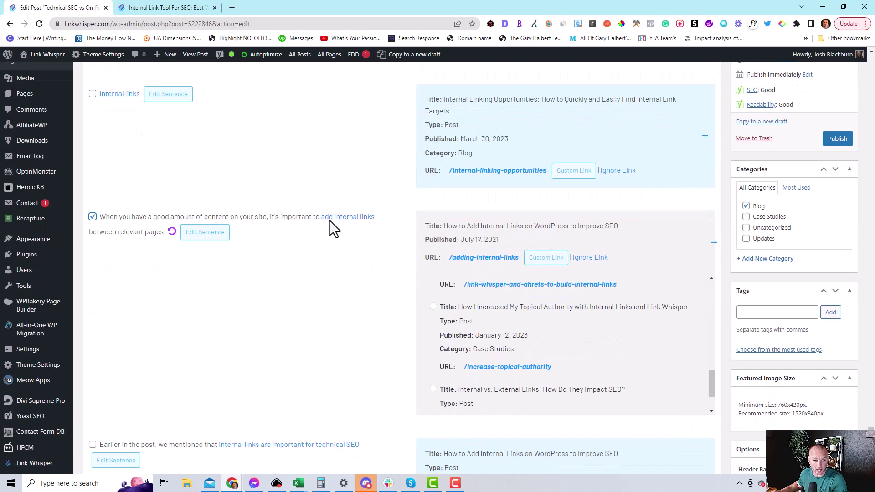
pyautogui.scroll(2, 319, 226)
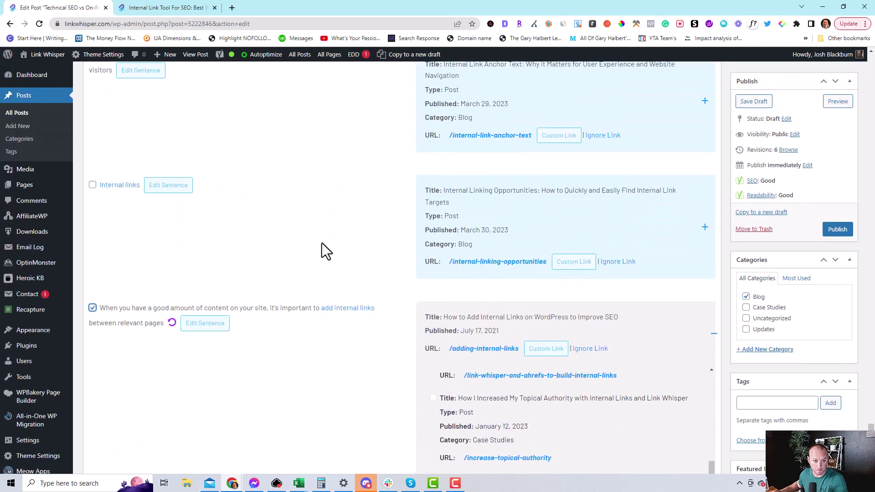
pyautogui.scroll(2, 326, 251)
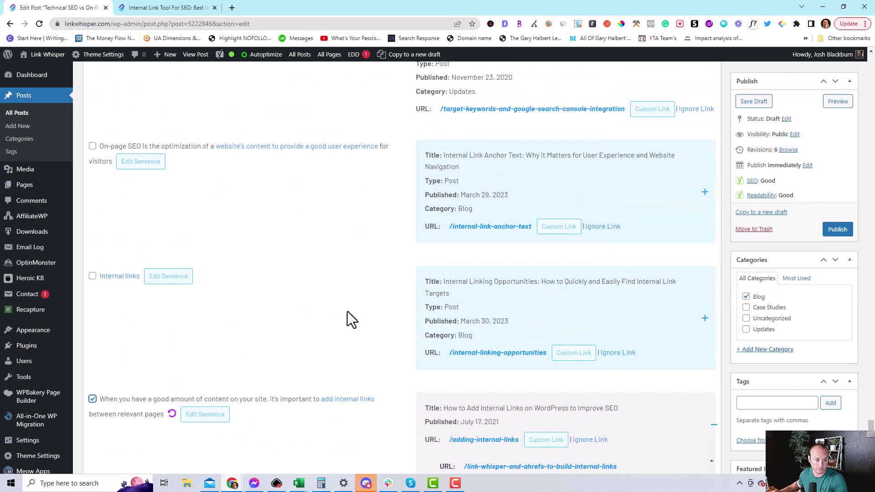
pyautogui.scroll(-1, 345, 328)
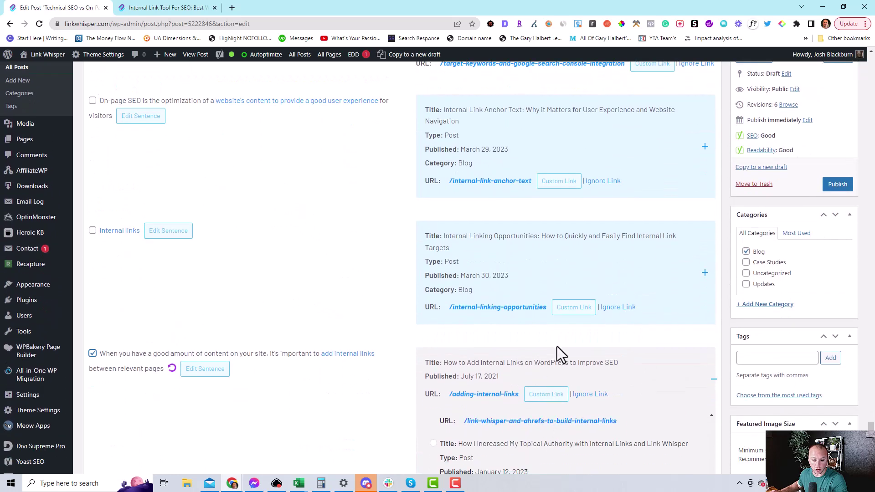
pyautogui.scroll(1, 560, 330)
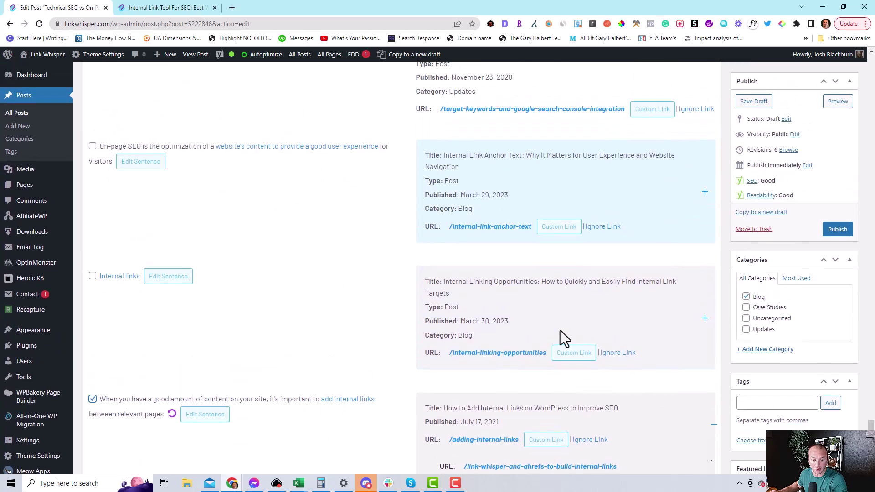
pyautogui.scroll(3, 438, 319)
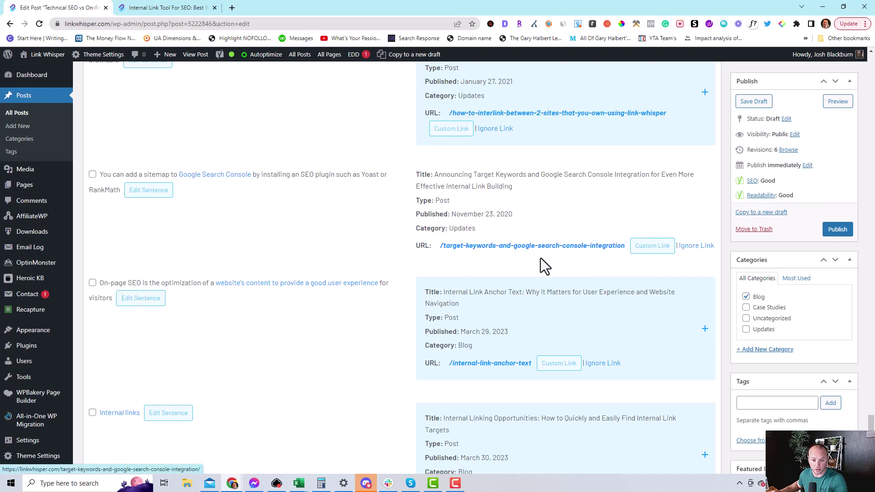
# Also select the Google Search Console sitemap sentence for linking
pyautogui.click(93, 175)
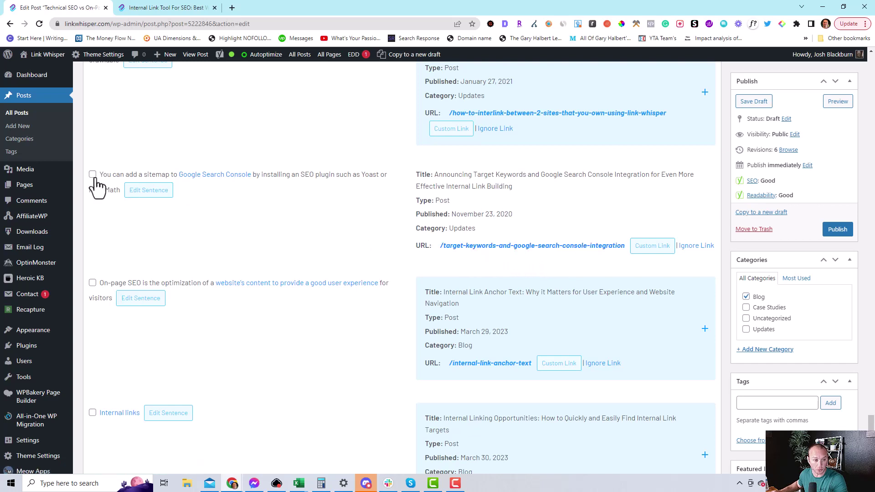
pyautogui.scroll(3, 294, 253)
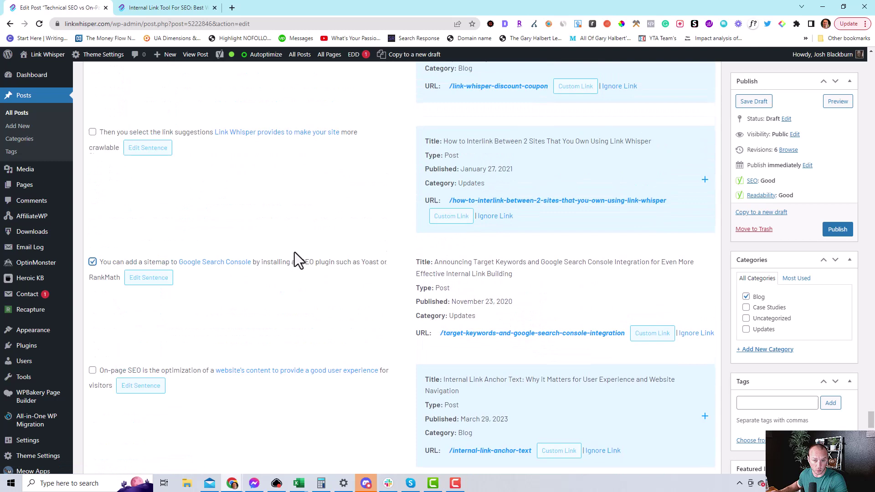
pyautogui.scroll(-10, 298, 252)
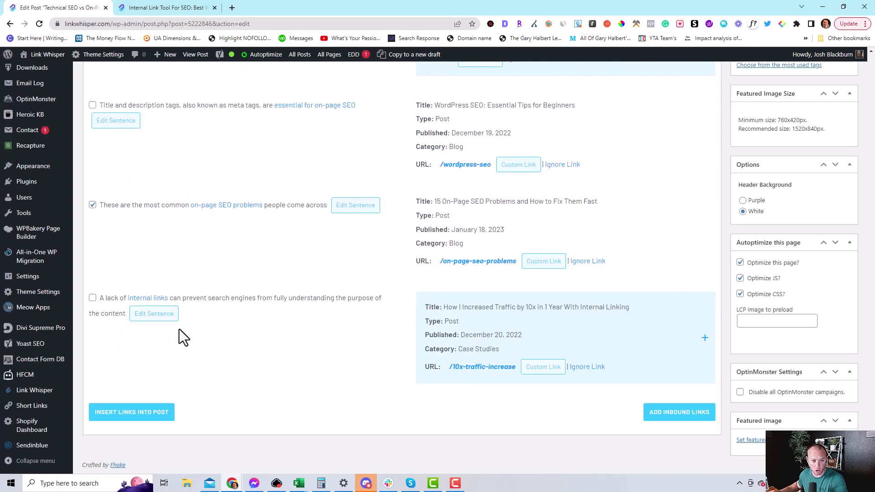
# Insert the selected links into the draft and dismiss the Success confirmation
pyautogui.click(133, 413)
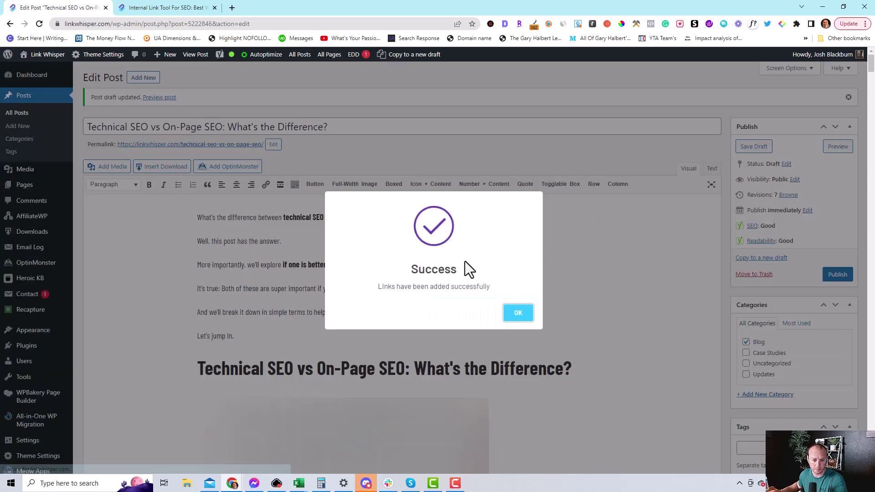
pyautogui.click(519, 315)
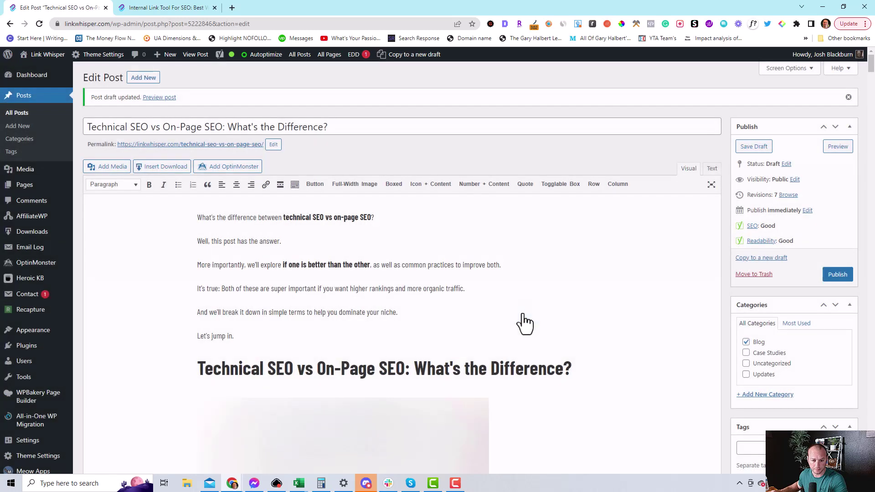